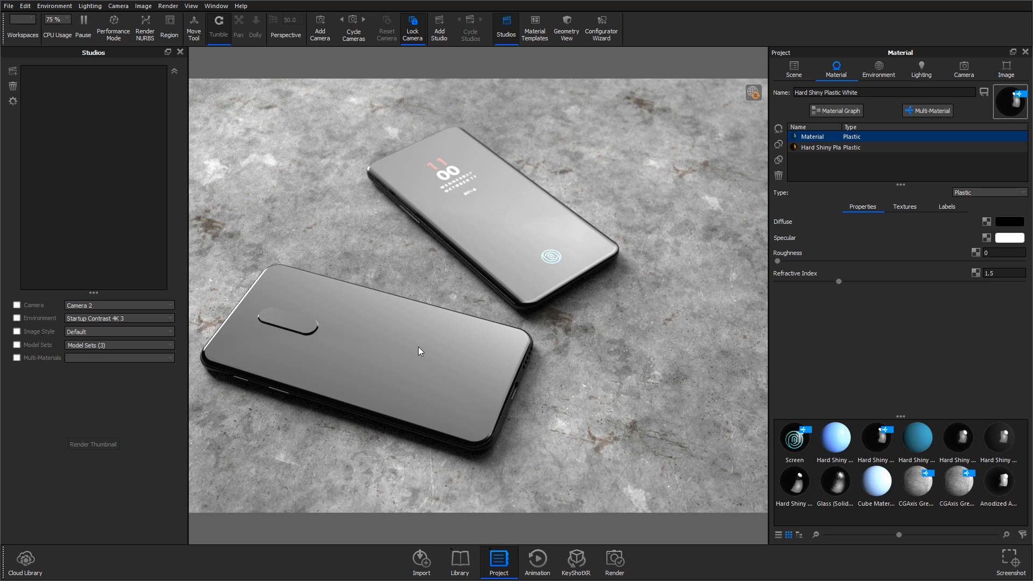
Open the phone back's material graph and view the Fingerprints004_OVERLAY_VAR1_3K image from the Smudges folder
left_click(843, 112)
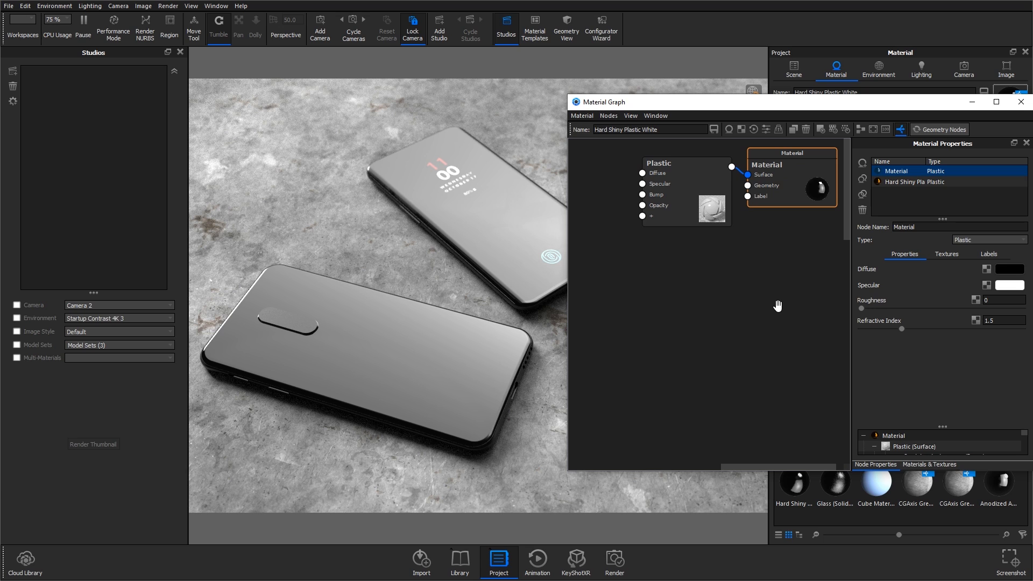
key("super")
left_click(69, 572)
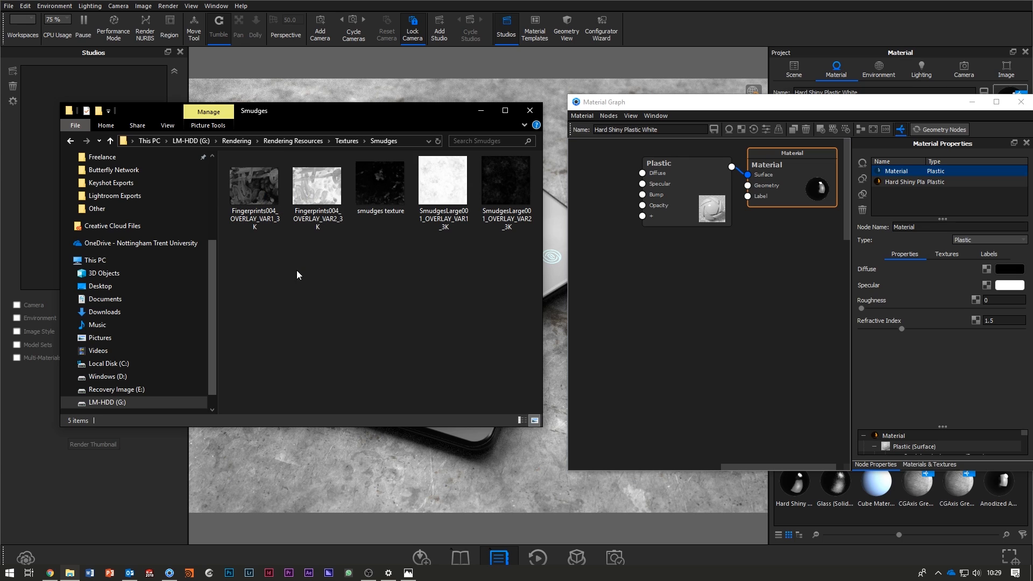
double_click(250, 175)
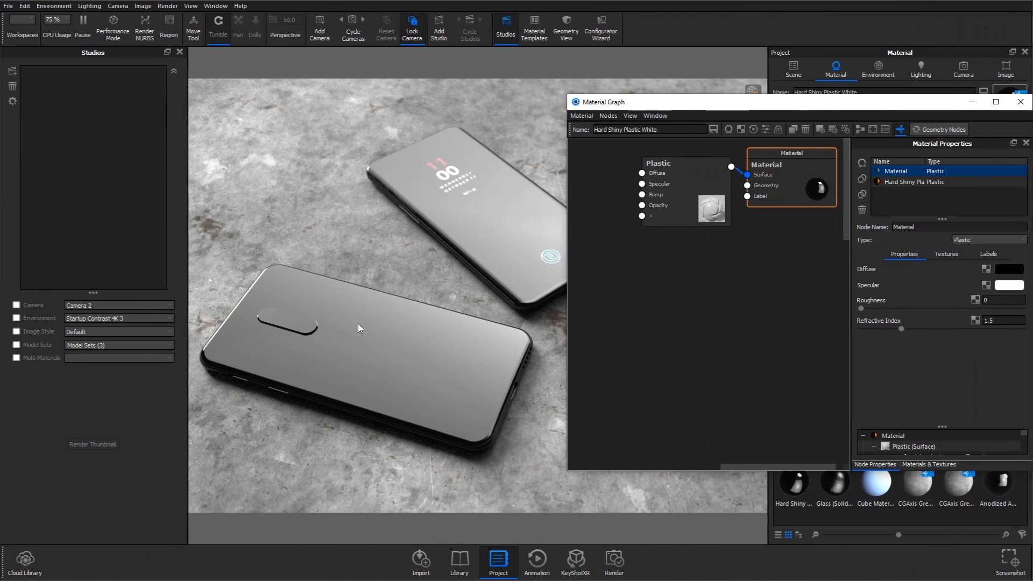
Add the Fingerprints004_OVERLAY_VAR1_3K texture from the Smudges folder to the graph, connected to the Plastic node's Specular input
key("super")
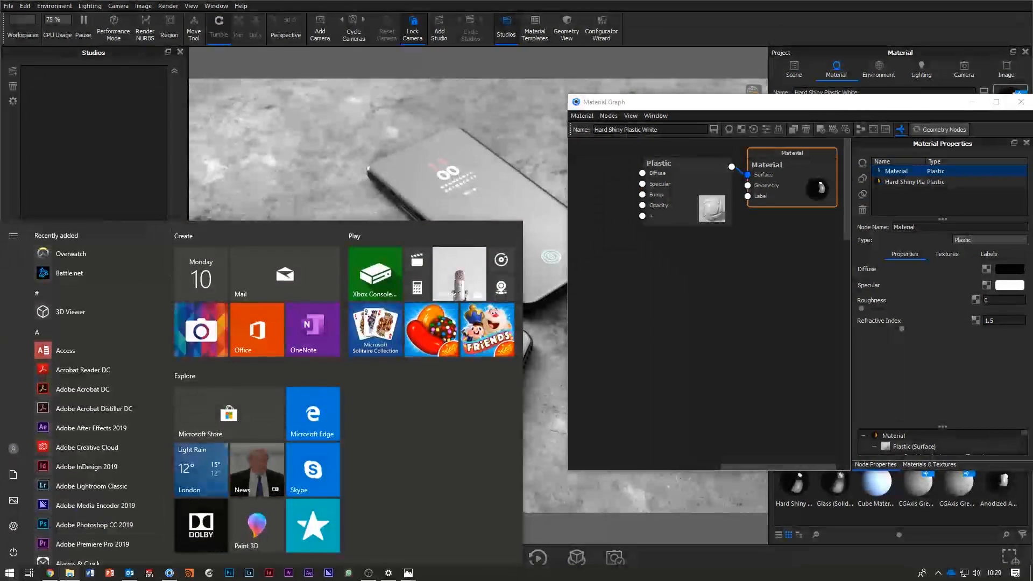
left_click(70, 573)
mouse_move(255, 186)
left_mouse_down()
mouse_move(675, 297)
mouse_move(599, 222)
mouse_move(593, 197)
mouse_move(681, 171)
left_mouse_up()
left_click(663, 327)
scroll(640, 341, "up", 1)
scroll(640, 341, "down", 4)
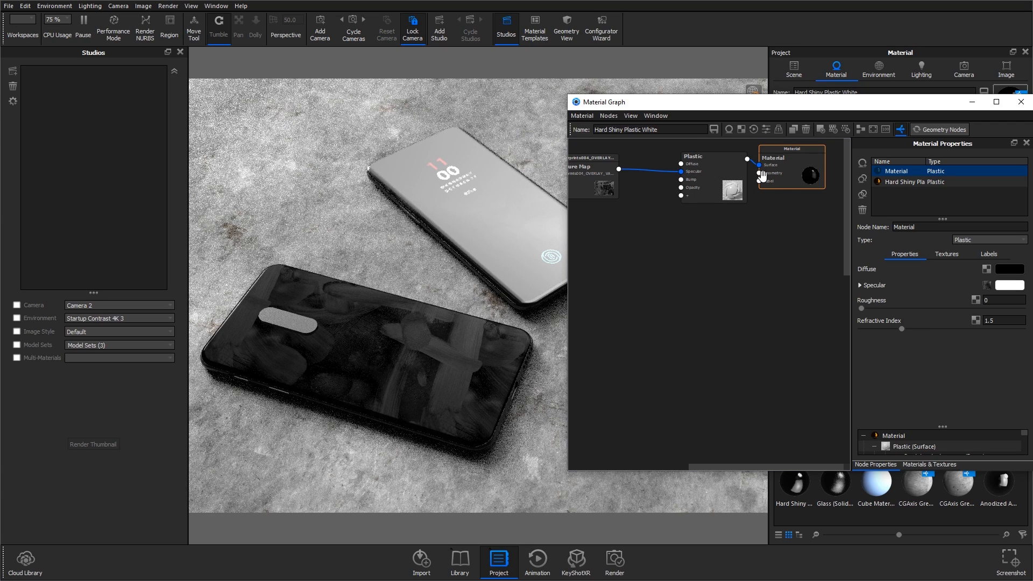
Space out the nodes and insert a Color To Number utility between the texture map and the Specular input, previewing its output
left_click_drag(747, 194, 750, 192)
left_click_drag(790, 159, 801, 156)
left_click_drag(710, 161, 721, 159)
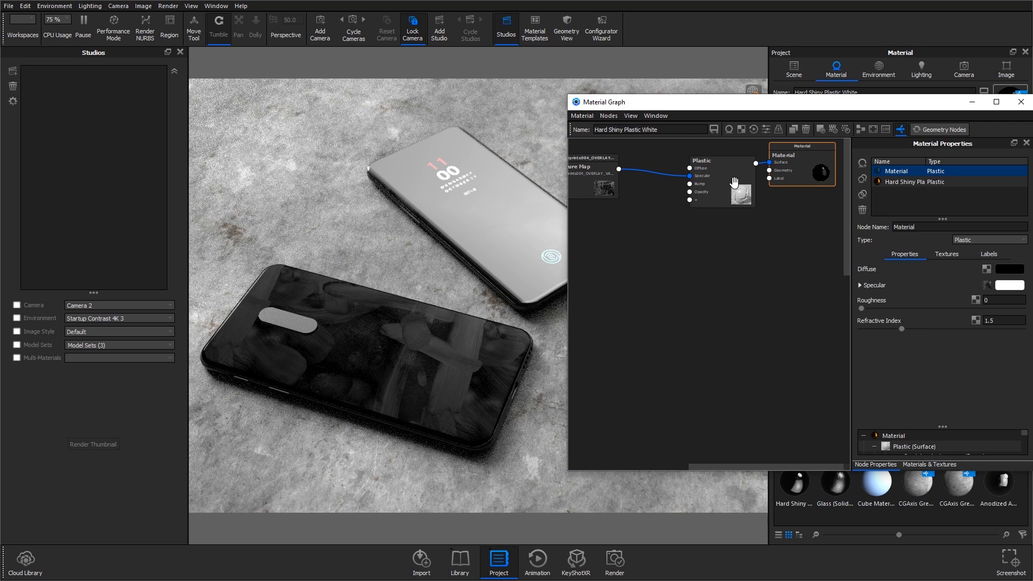
left_click_drag(607, 192, 581, 189)
right_click(628, 168)
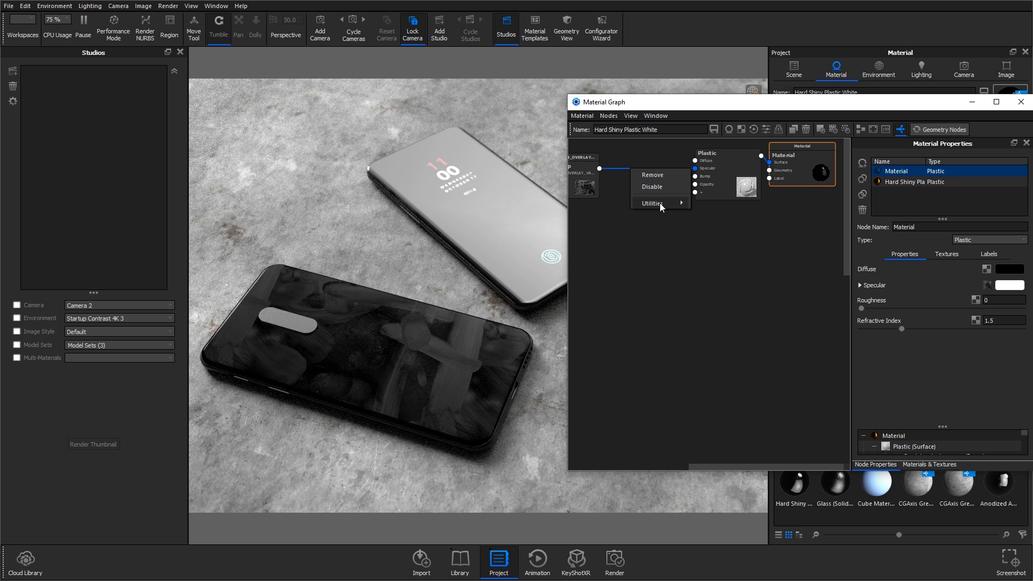
mouse_move(659, 202)
left_click(721, 251)
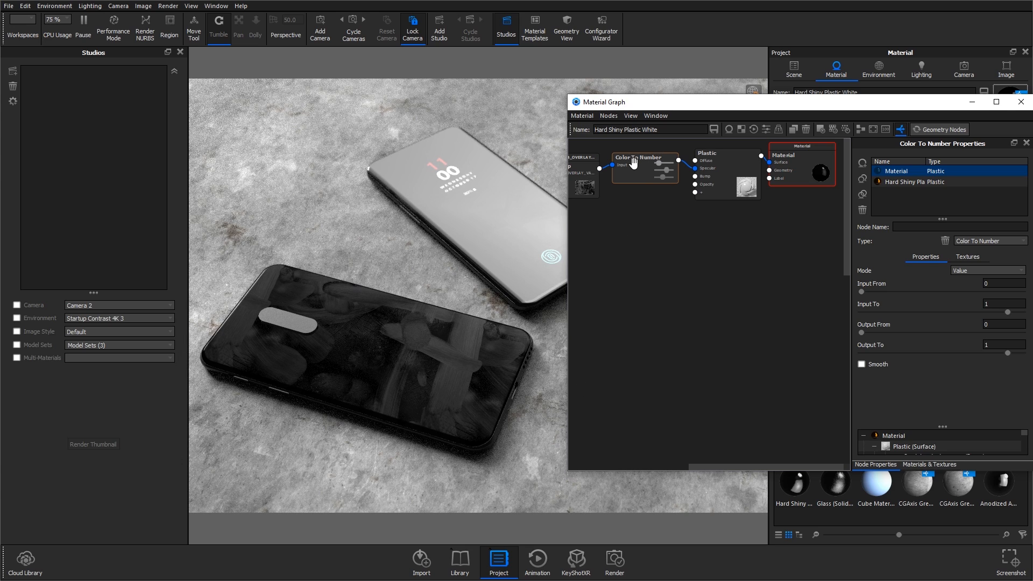
key("c")
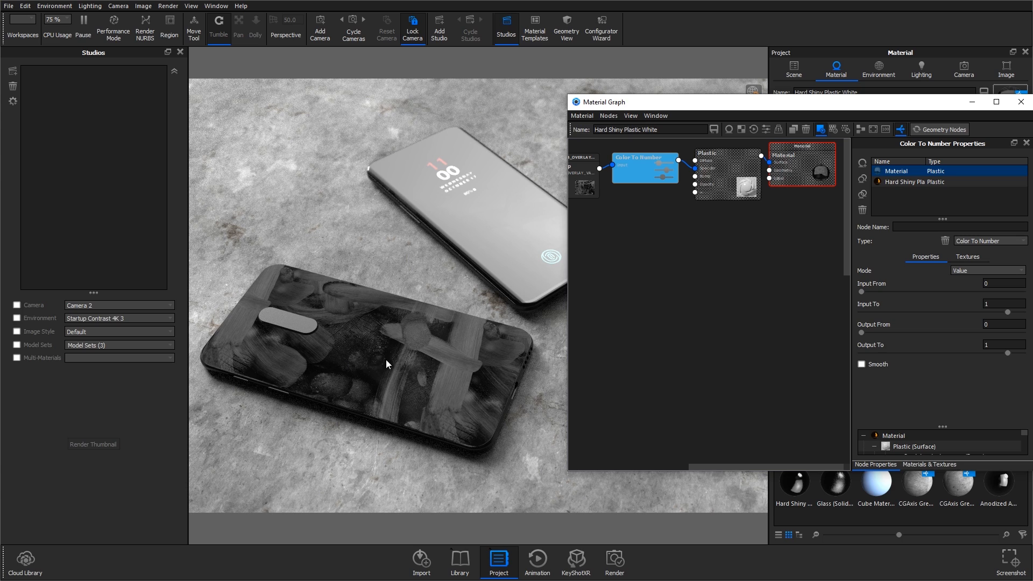
left_click_drag(646, 181, 646, 171)
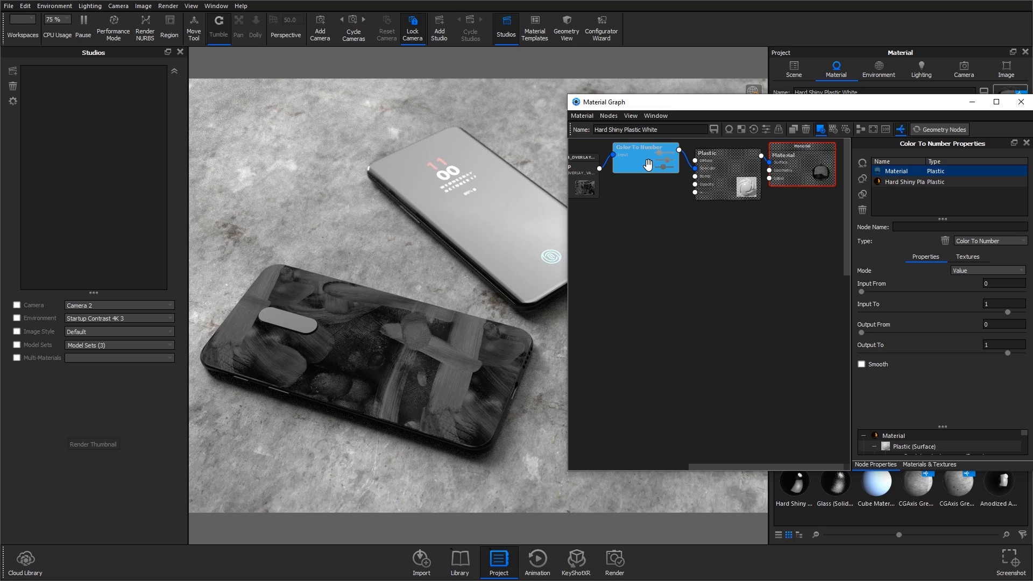
Invert the specular Color To Number node with Output From 1 and Output To 0, and set Input To to 0.29
double_click(986, 325)
type("1")
key("Tab")
type("0")
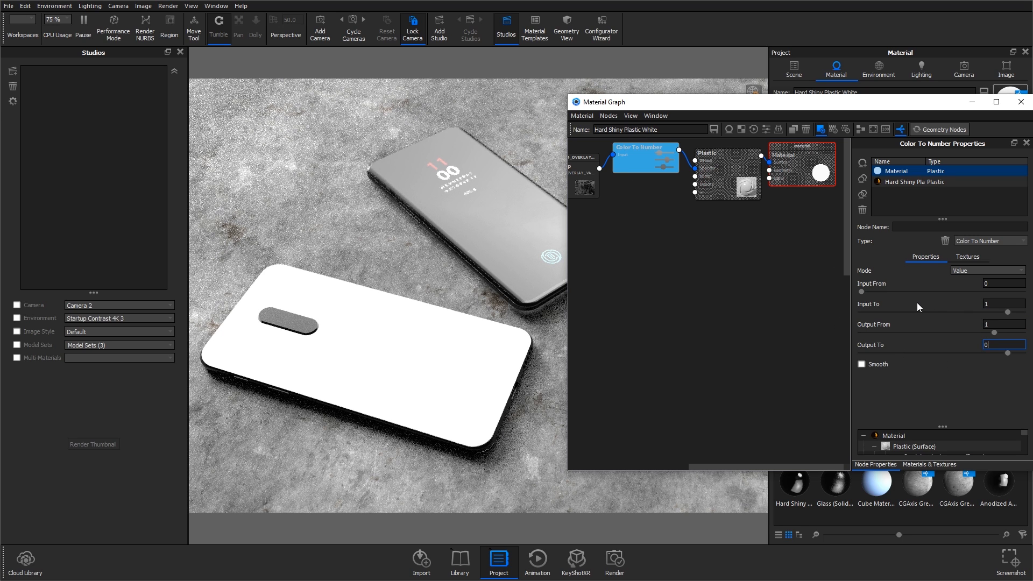
key("Return")
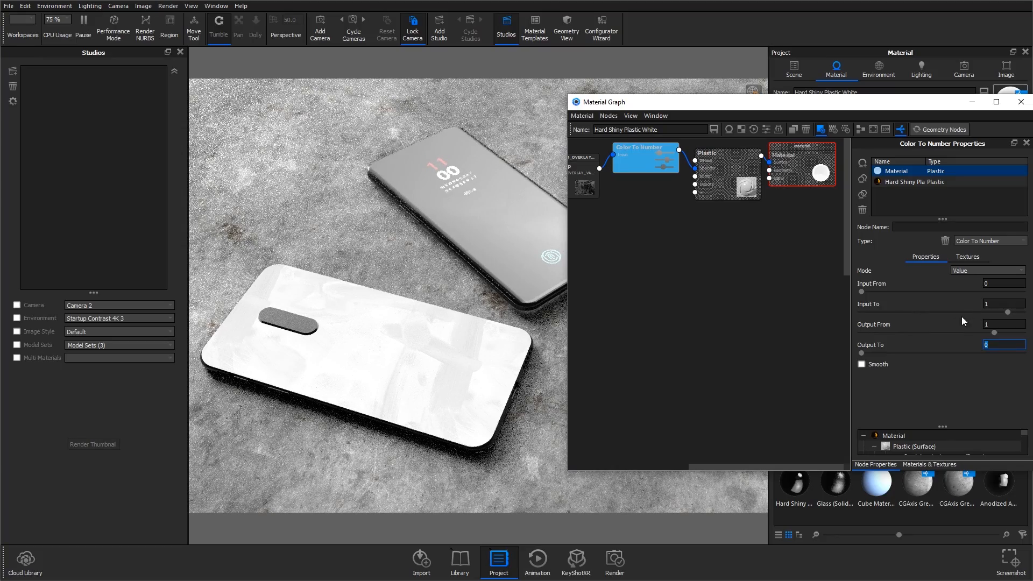
left_click_drag(1007, 312, 903, 313)
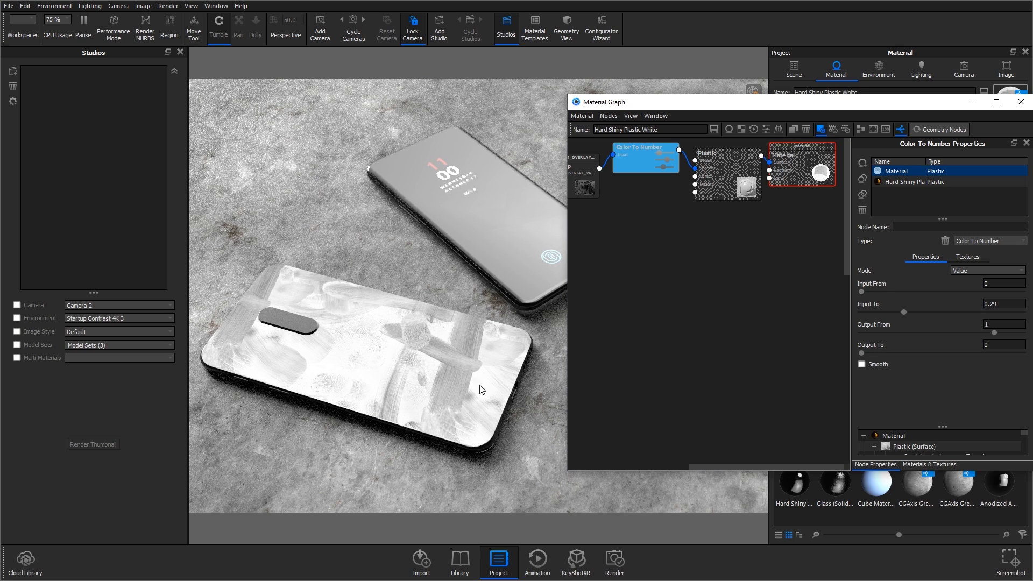
left_click_drag(629, 164, 628, 165)
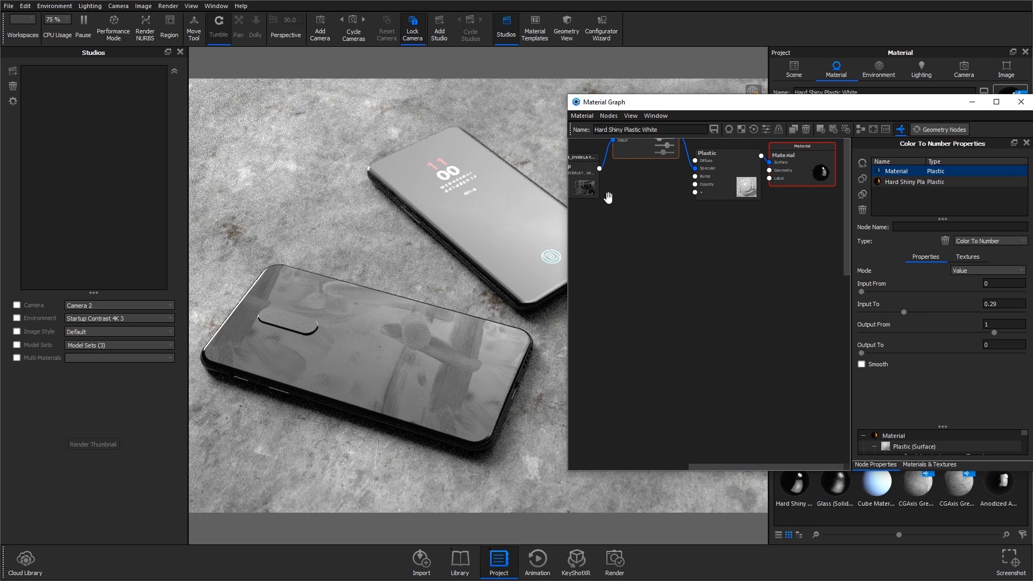
Connect the fingerprint texture map to the Plastic node's Roughness through a second Color To Number utility
left_click_drag(599, 168, 694, 192)
left_click(712, 214)
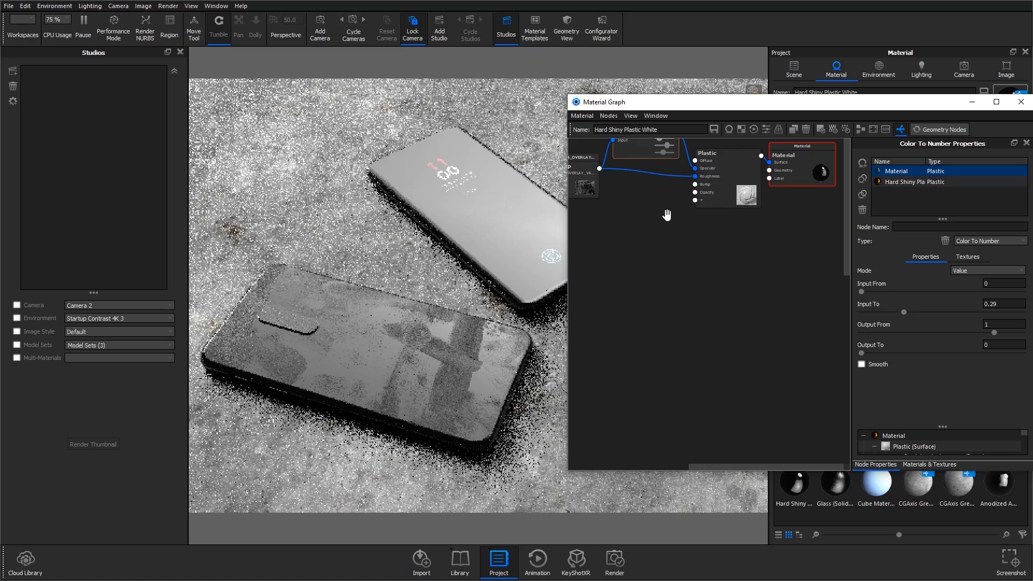
right_click(637, 169)
mouse_move(666, 205)
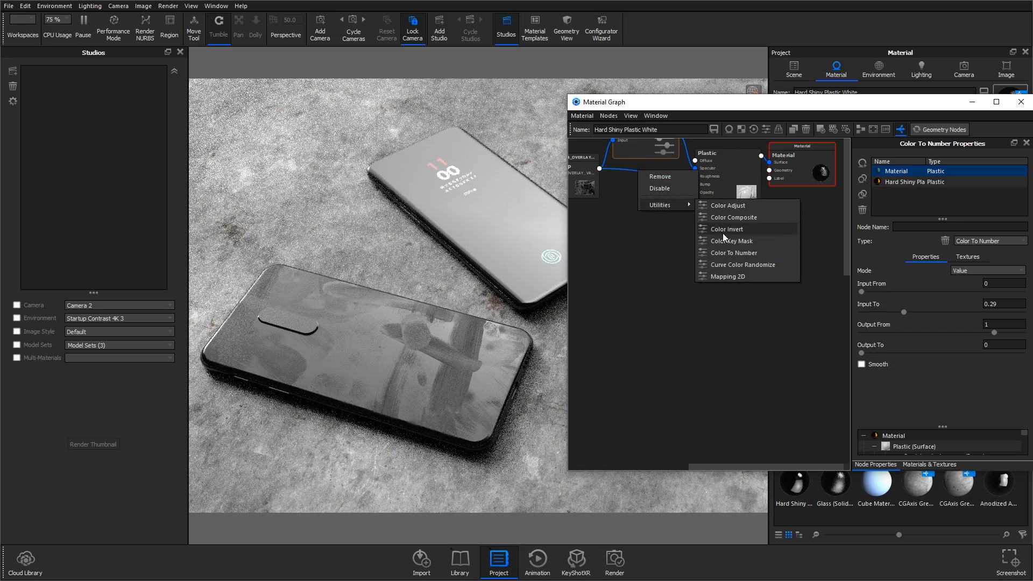
left_click(733, 252)
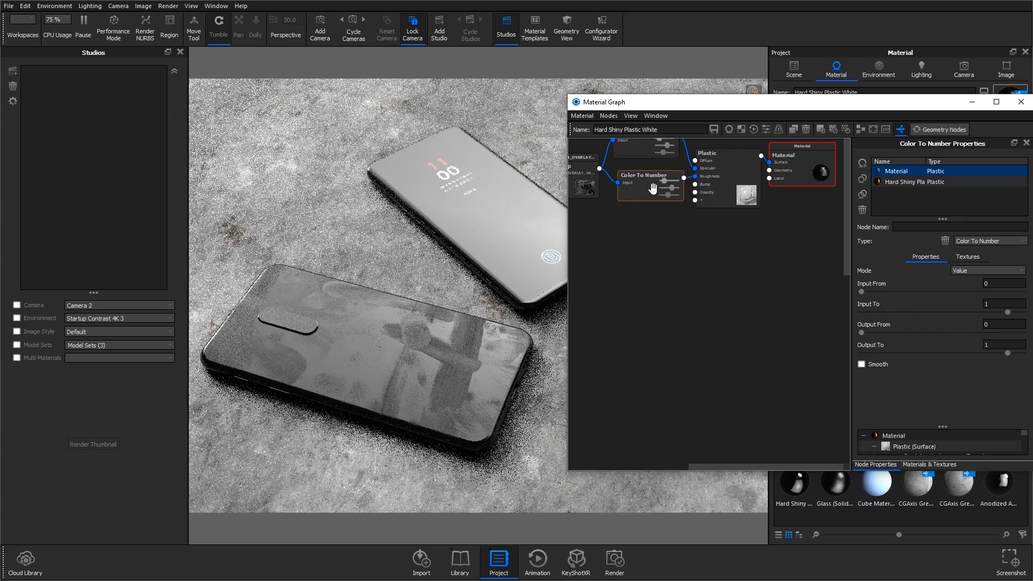
Preview the roughness Color To Number node and set its Output To to 0.118
left_click(648, 187)
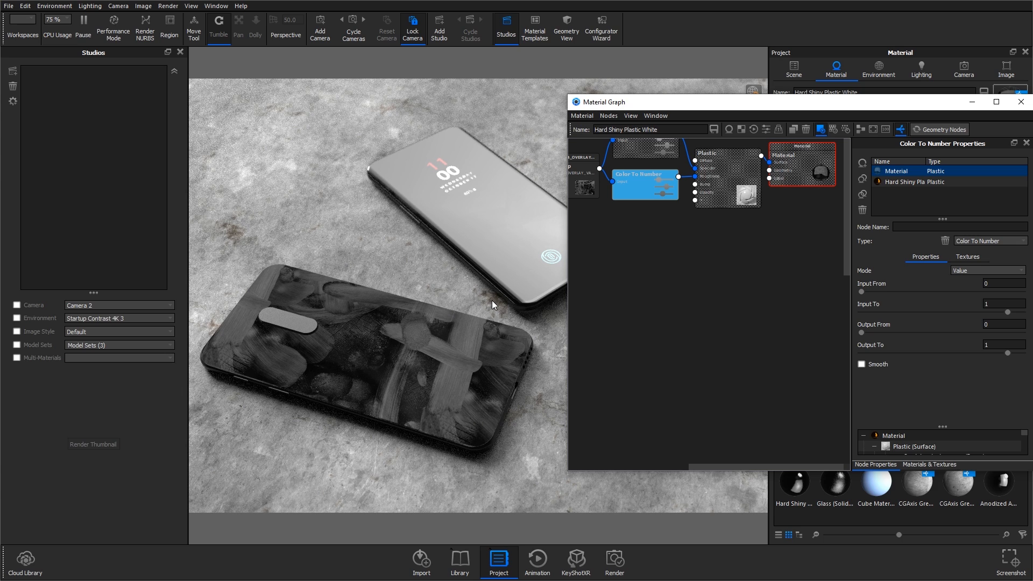
left_click_drag(1008, 353, 879, 353)
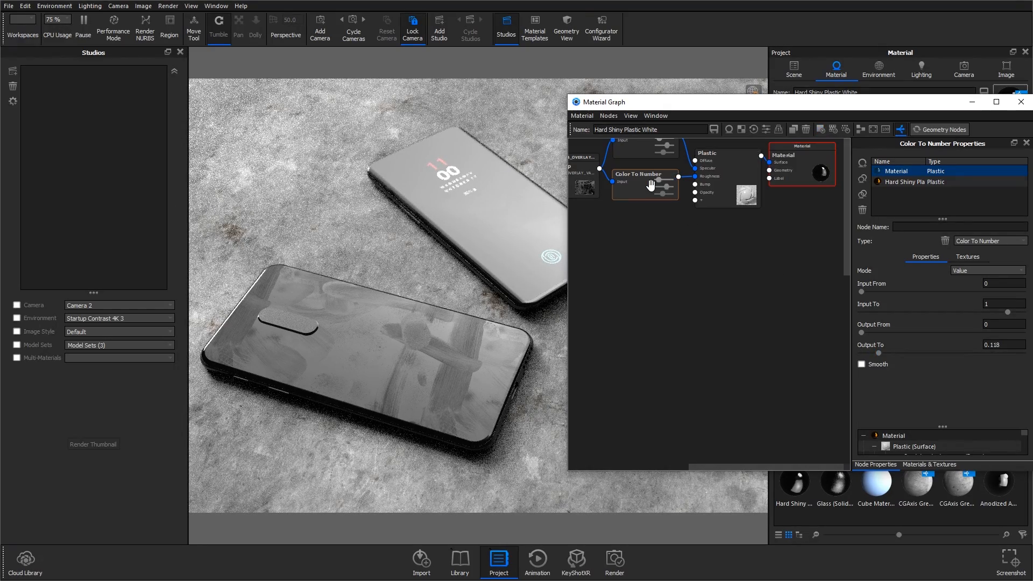
left_click_drag(649, 247, 710, 348)
scroll(715, 253, "up", 1)
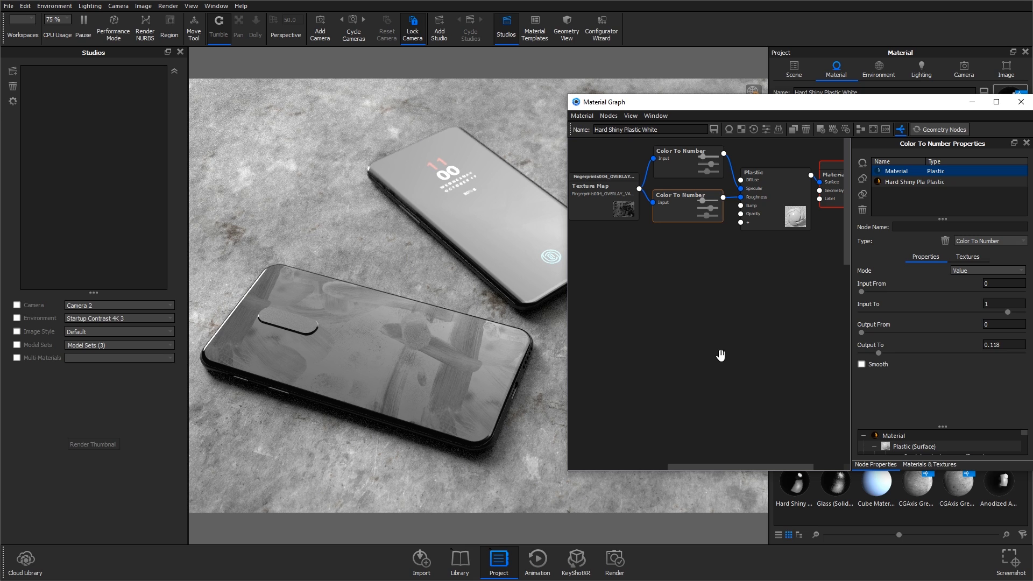
Switch to the Hard Shiny Plastic White multi-material and examine the nodes in its graph
left_click(904, 186)
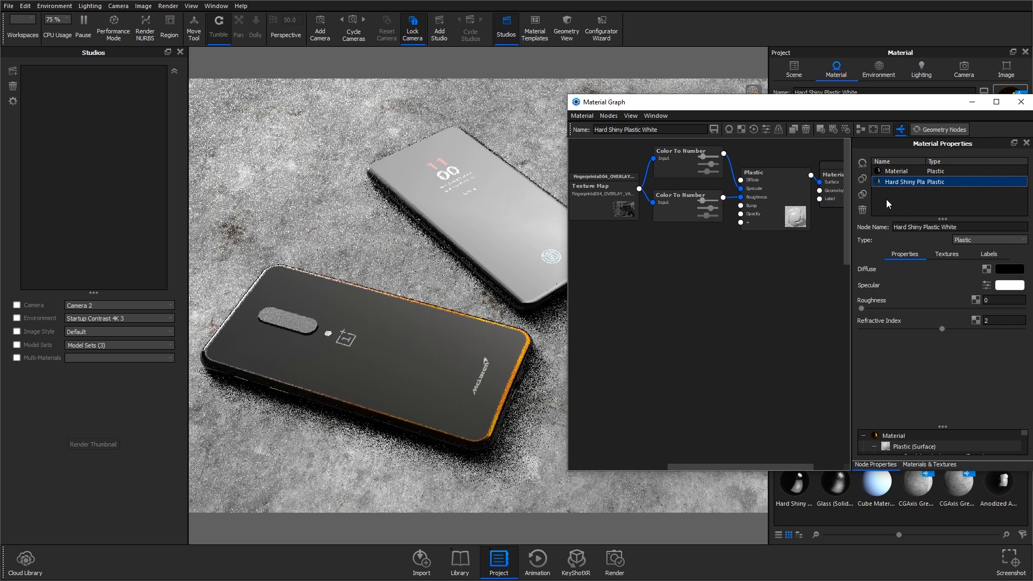
left_click_drag(790, 252, 802, 149)
scroll(760, 288, "down", 5)
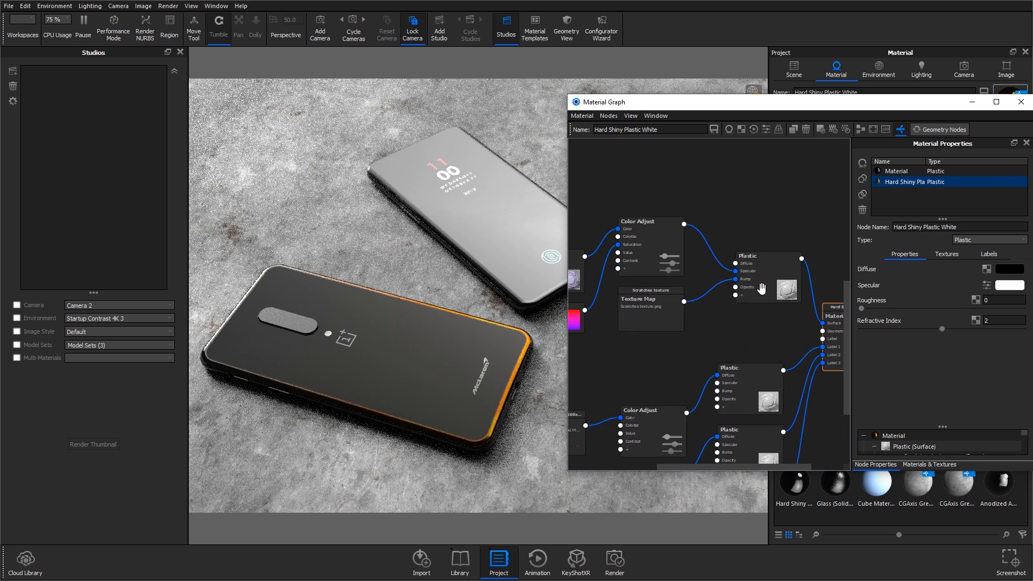
scroll(769, 321, "up", 2)
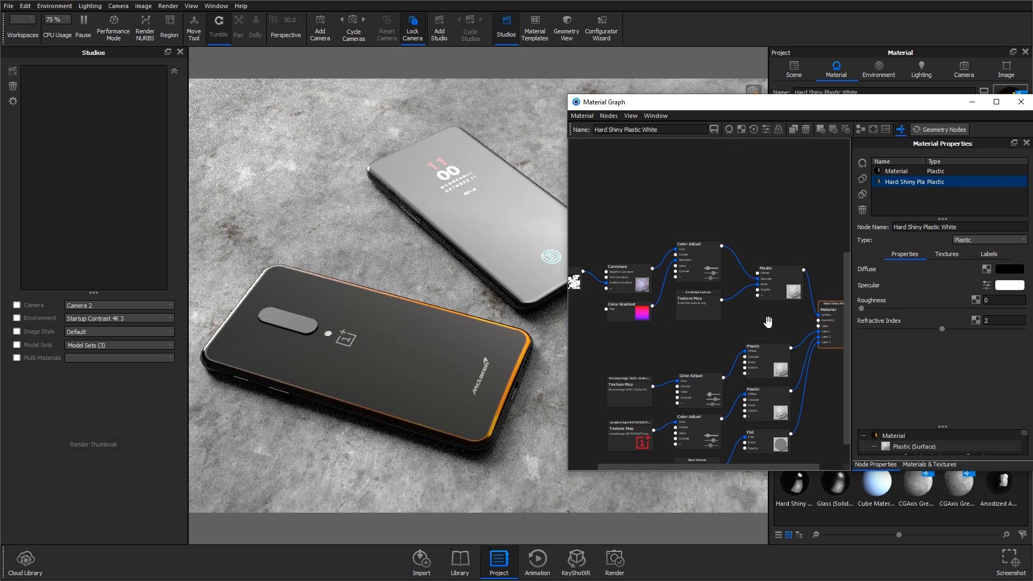
scroll(759, 321, "down", 1)
left_click_drag(751, 317, 740, 290)
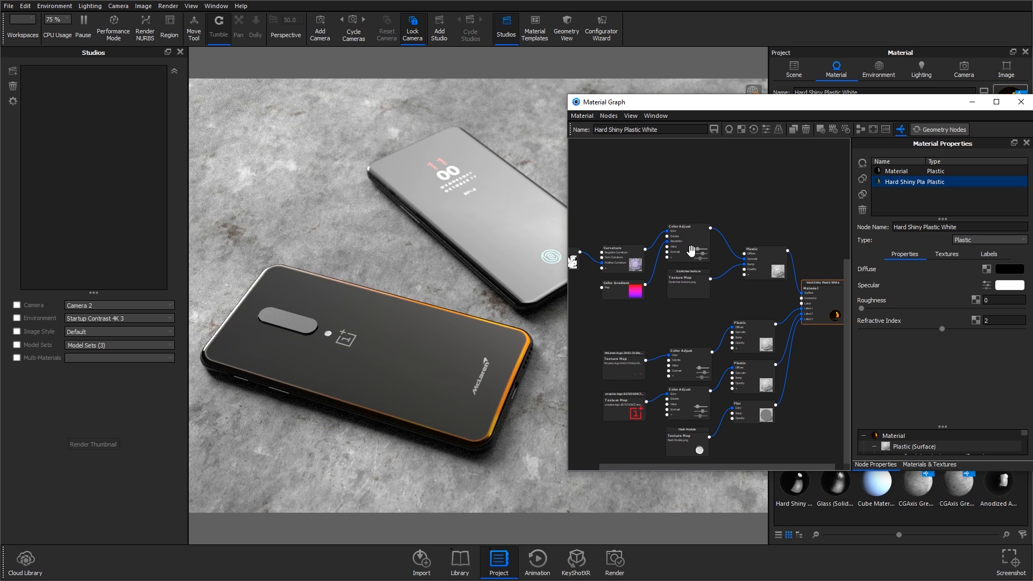
Add the Fingerprints004_OVERLAY_VAR1_3K texture from the Smudges folder to this graph as a separate texture map node
key("super")
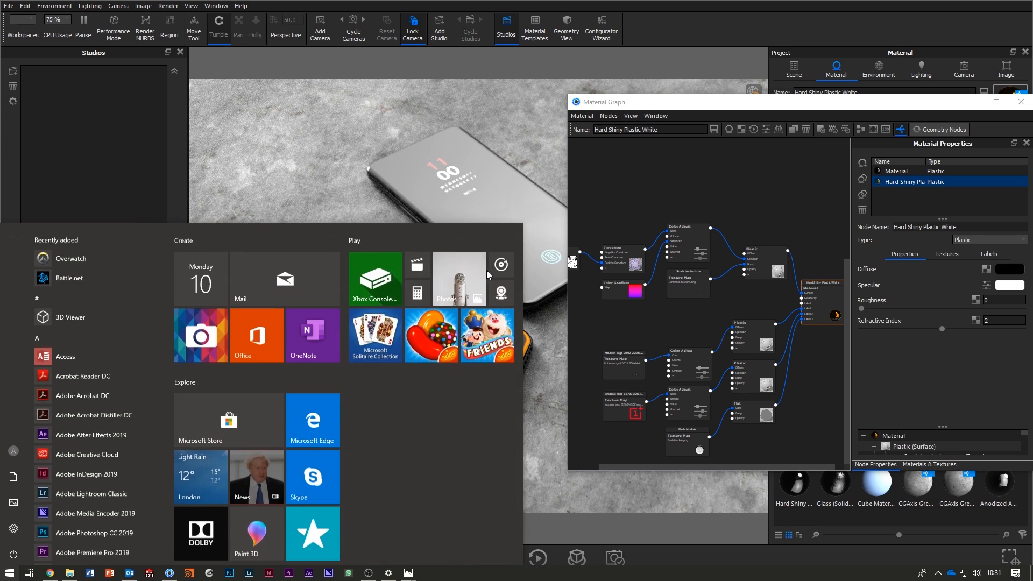
left_click(69, 573)
left_click_drag(226, 168, 624, 323)
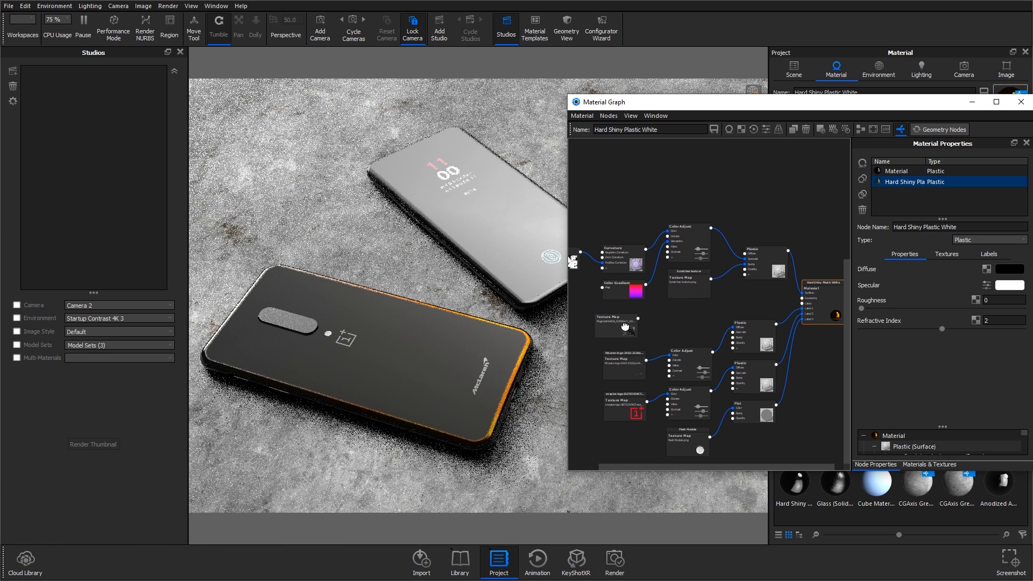
Create a Plastic material node beside the fingerprint texture and connect it to the main material as a label
right_click(671, 313)
mouse_move(715, 394)
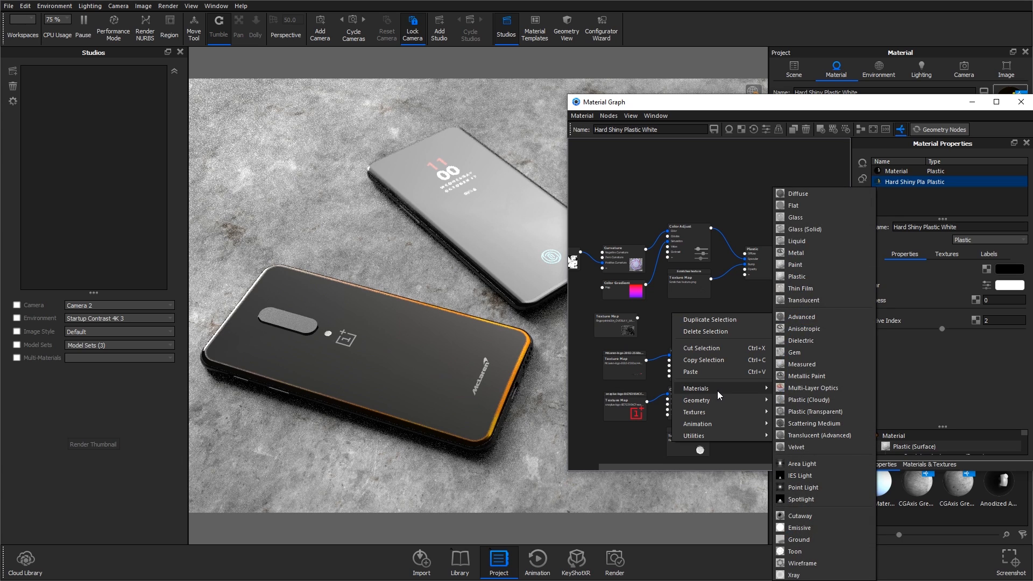
left_click(797, 277)
left_click_drag(664, 328, 802, 311)
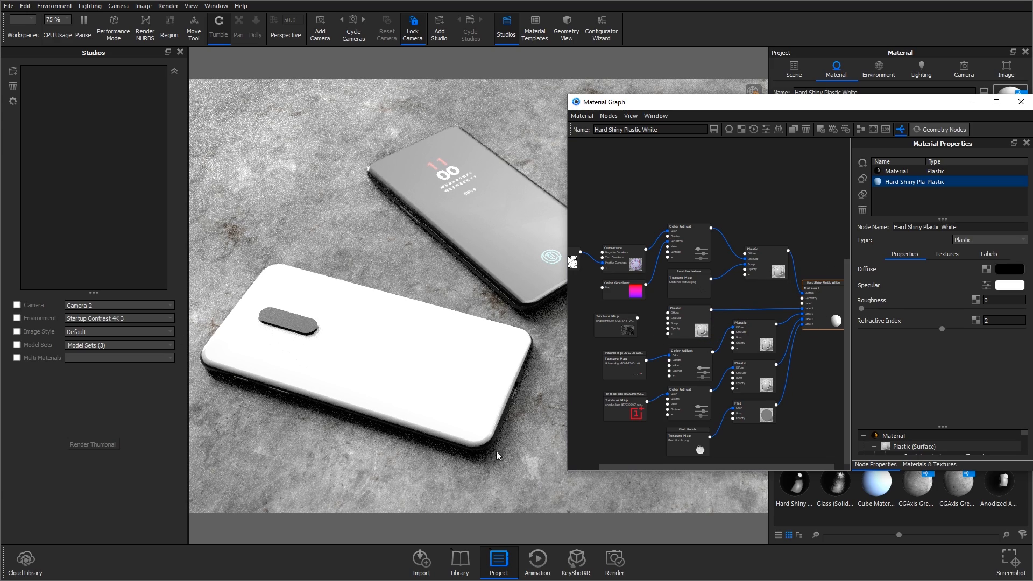
Connect the fingerprint texture map to the new Plastic label's Opacity through a Color To Number utility
left_click_drag(638, 317, 585, 327)
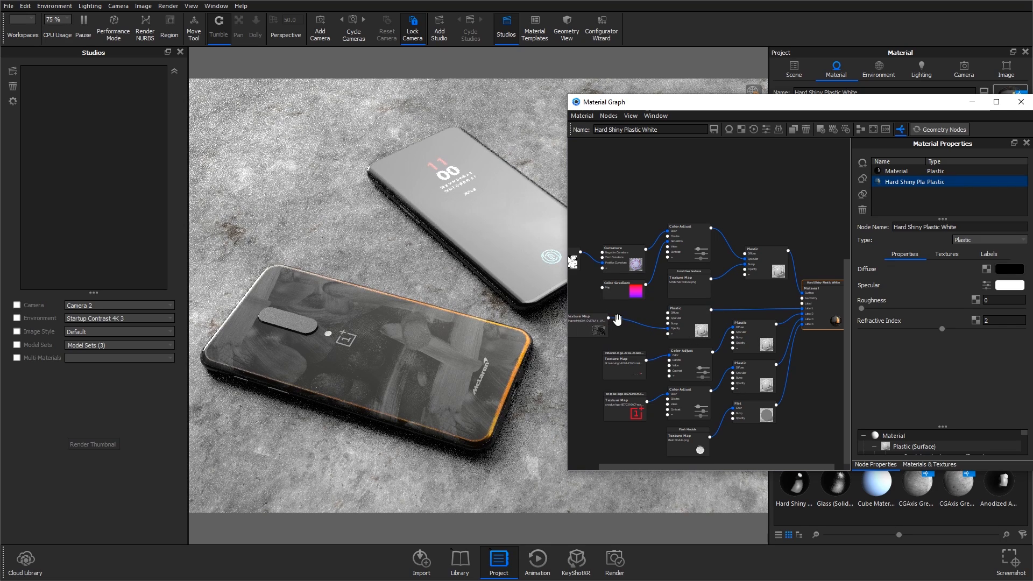
right_click(622, 318)
mouse_move(662, 348)
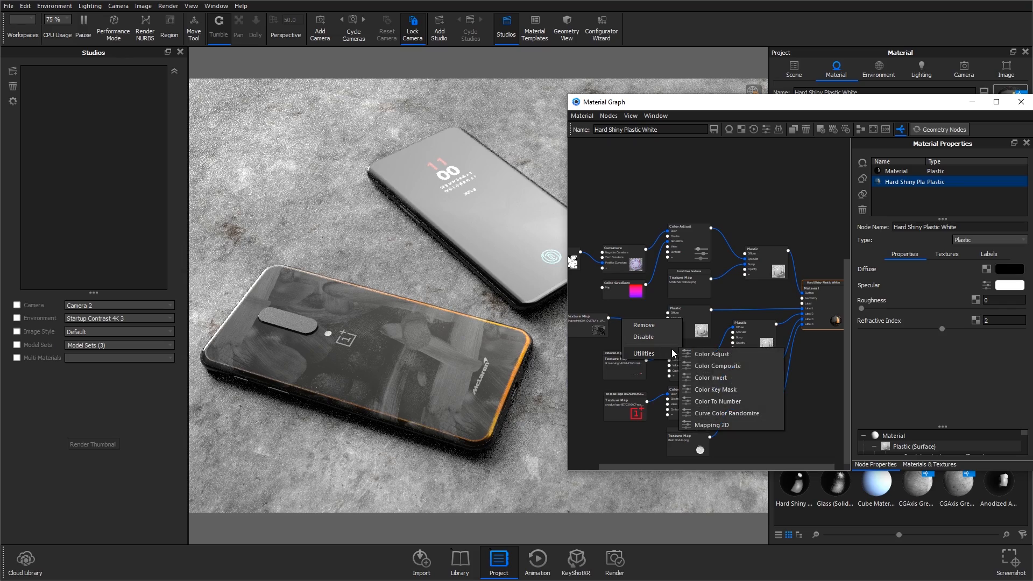
left_click(714, 402)
left_click_drag(647, 332, 643, 328)
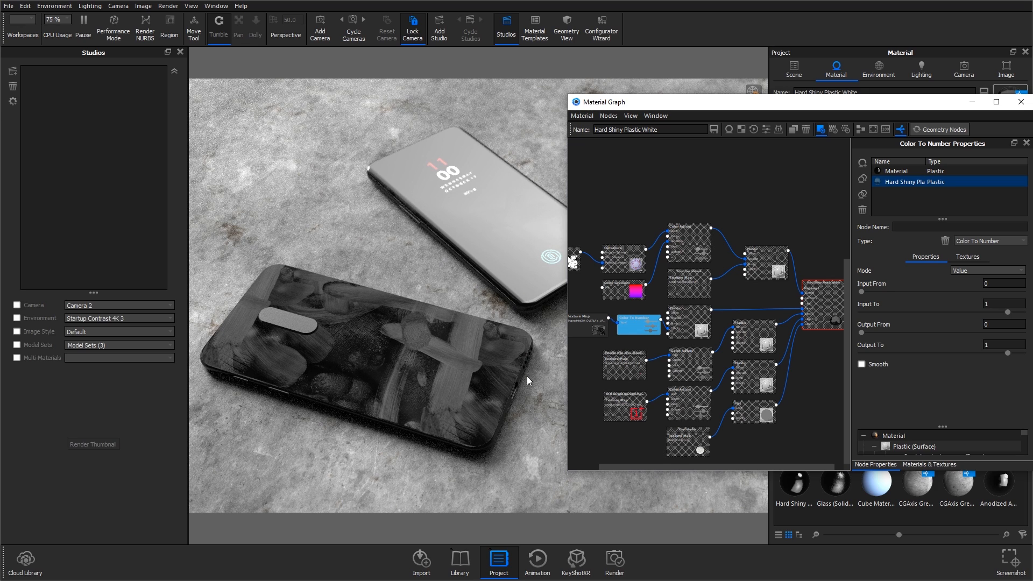
Set the opacity Color To Number node's Output To to 0.235 and tidy the node positions
left_click_drag(633, 329, 631, 325)
left_click_drag(1006, 354, 896, 356)
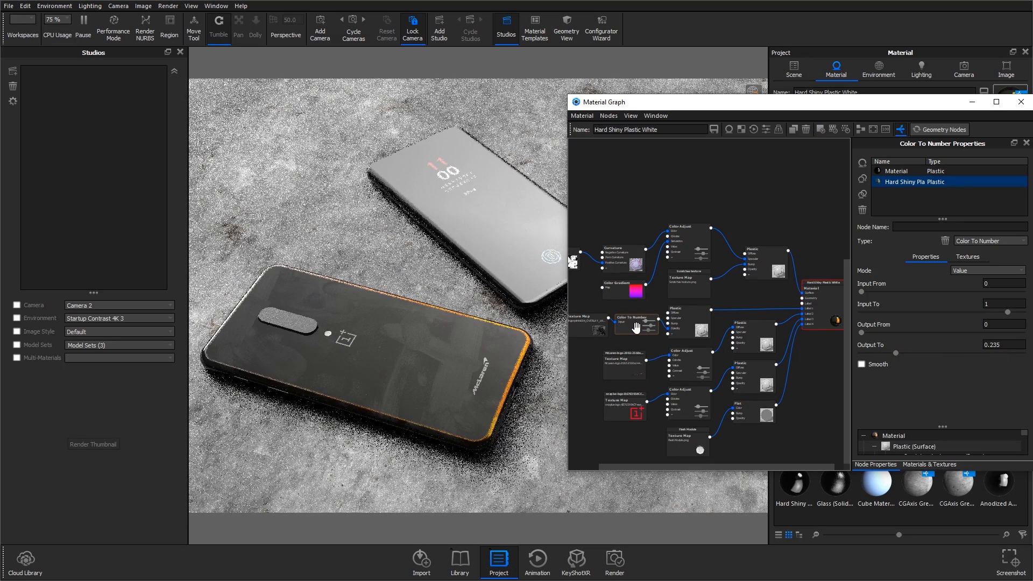
left_click_drag(590, 330, 628, 328)
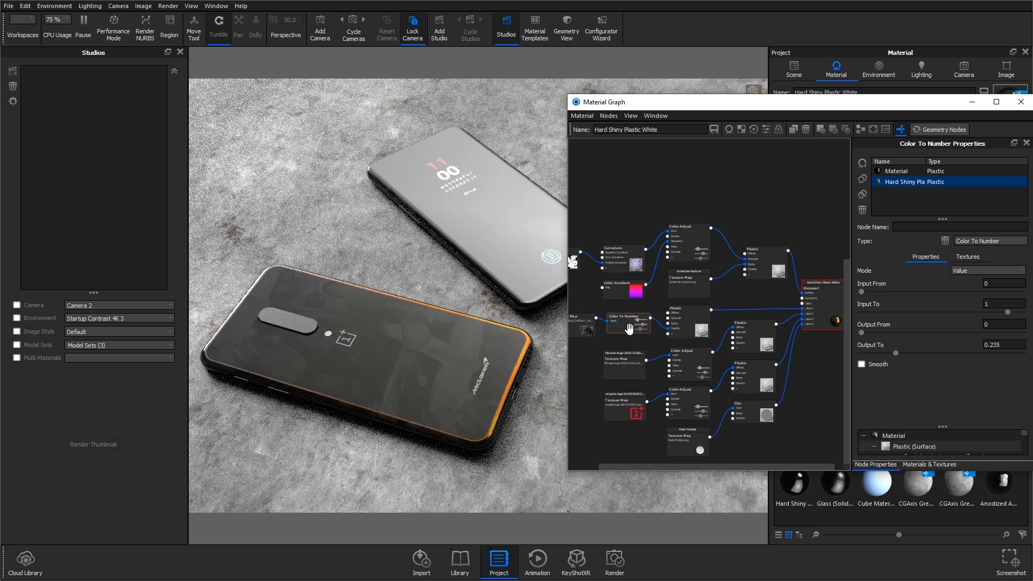
Set the fingerprint Plastic label's specular colour to a 71% brightness grey and its roughness to 0.1
left_click(692, 321)
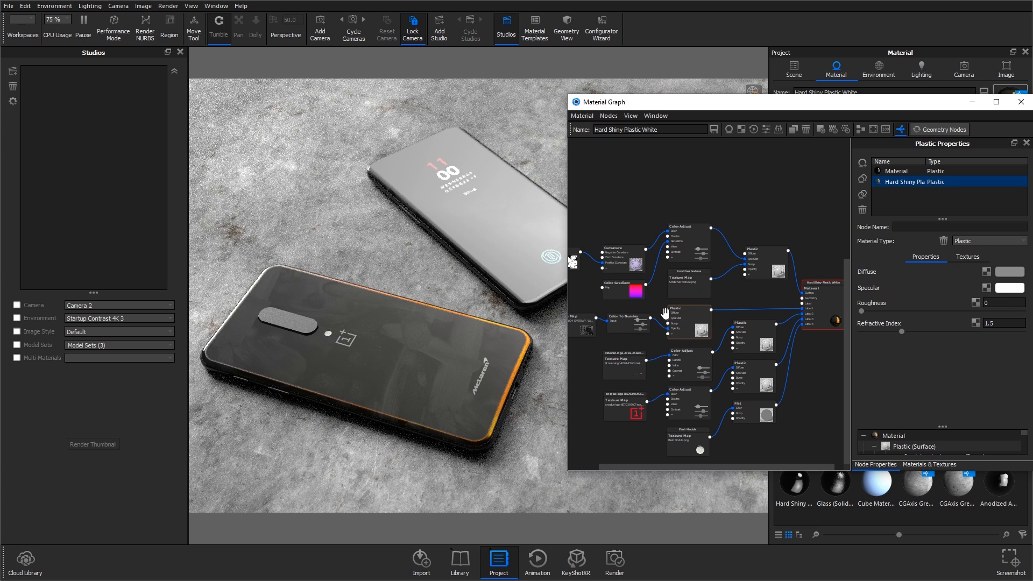
left_click(1005, 290)
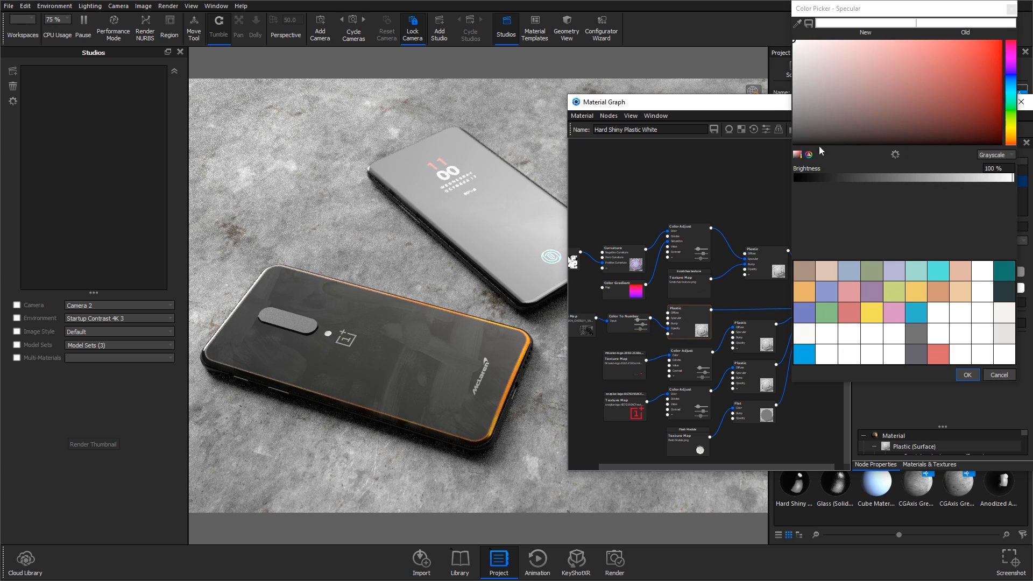
mouse_move(798, 95)
left_mouse_down()
mouse_move(774, 88)
mouse_move(773, 96)
left_mouse_up()
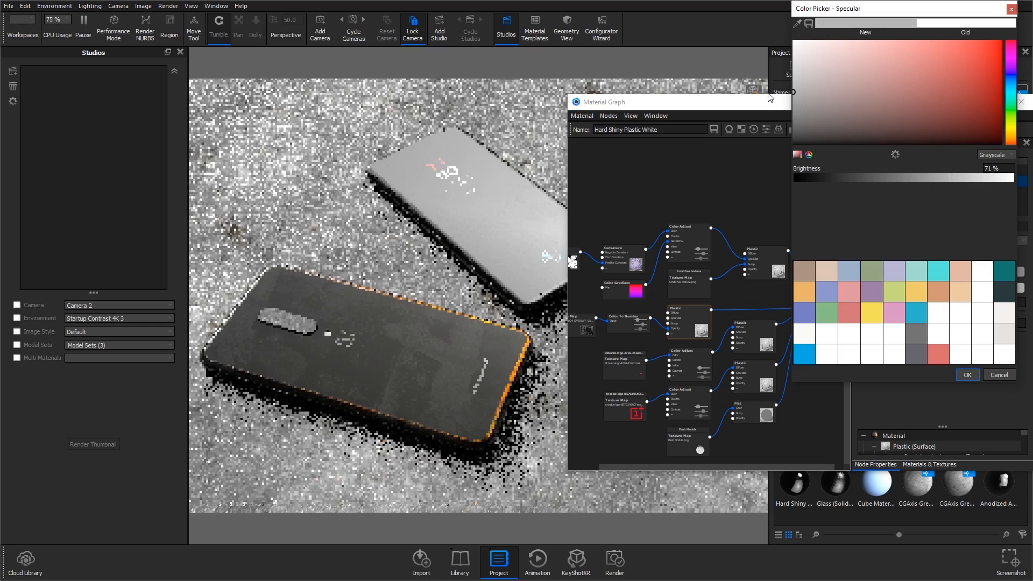
left_click(977, 376)
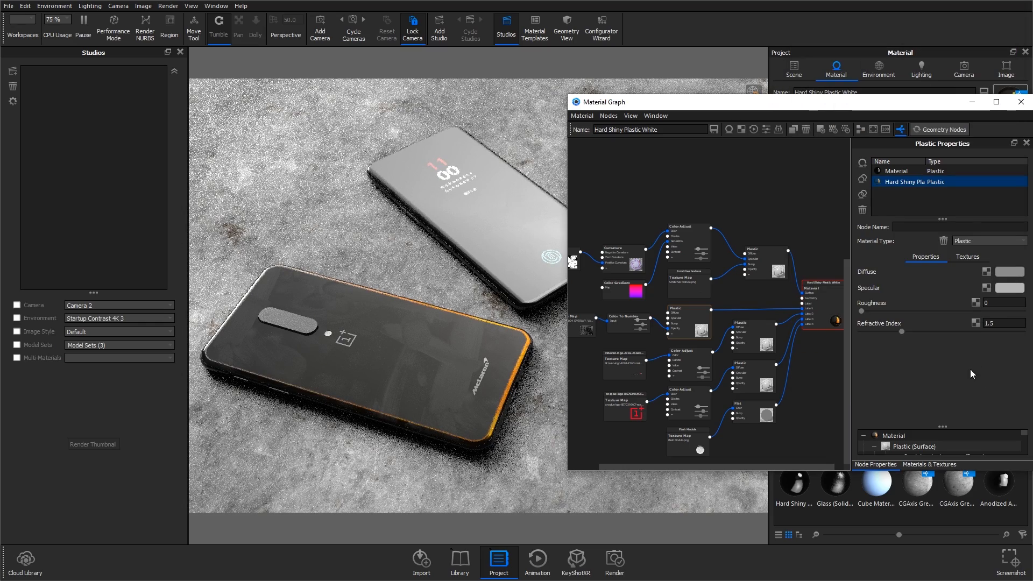
left_click(999, 302)
type(".1")
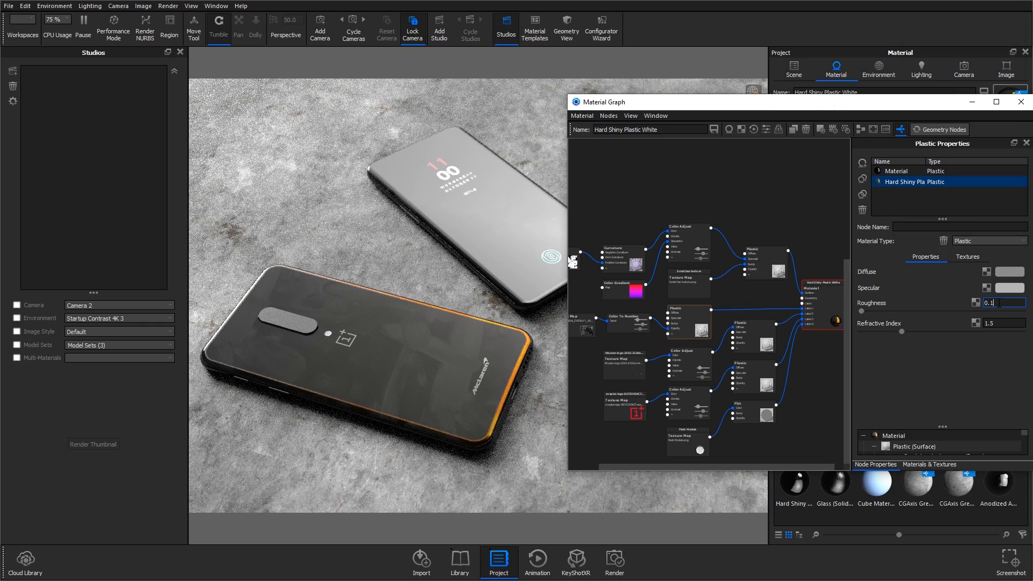
key("Return")
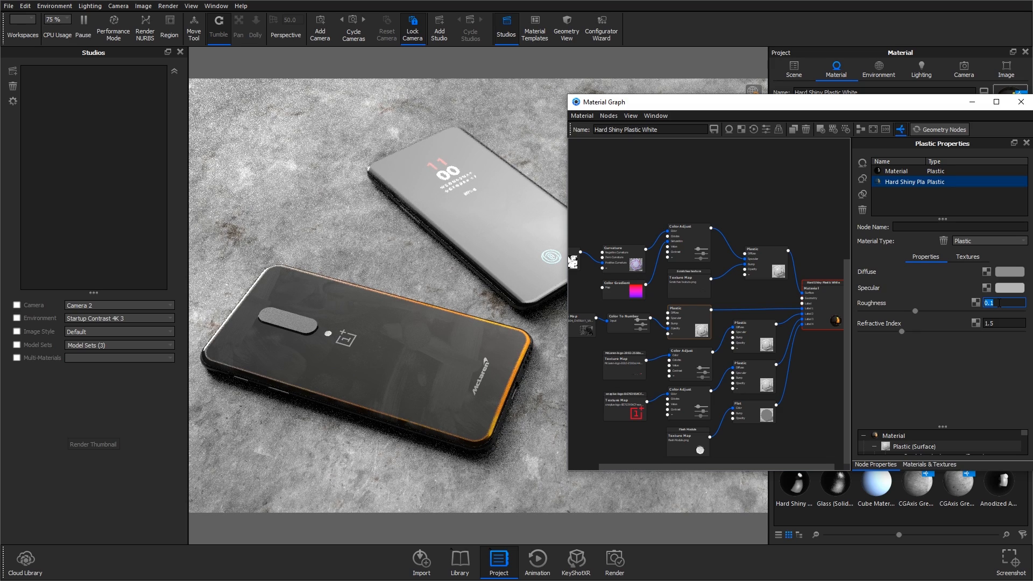
Try a dark red diffuse colour on the Plastic surface node that forms the phone back's base material
left_click_drag(759, 262, 742, 253)
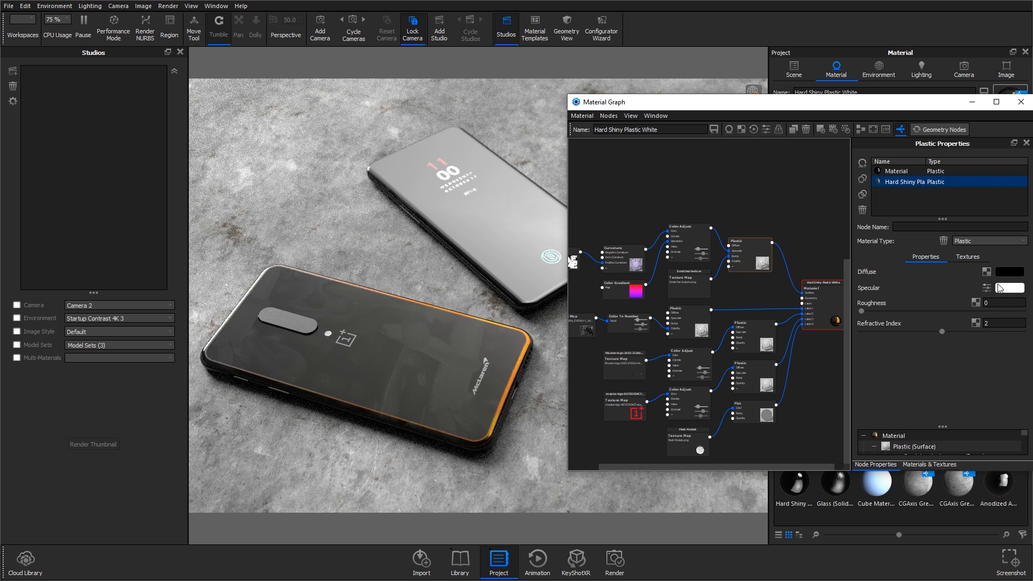
left_click(1010, 271)
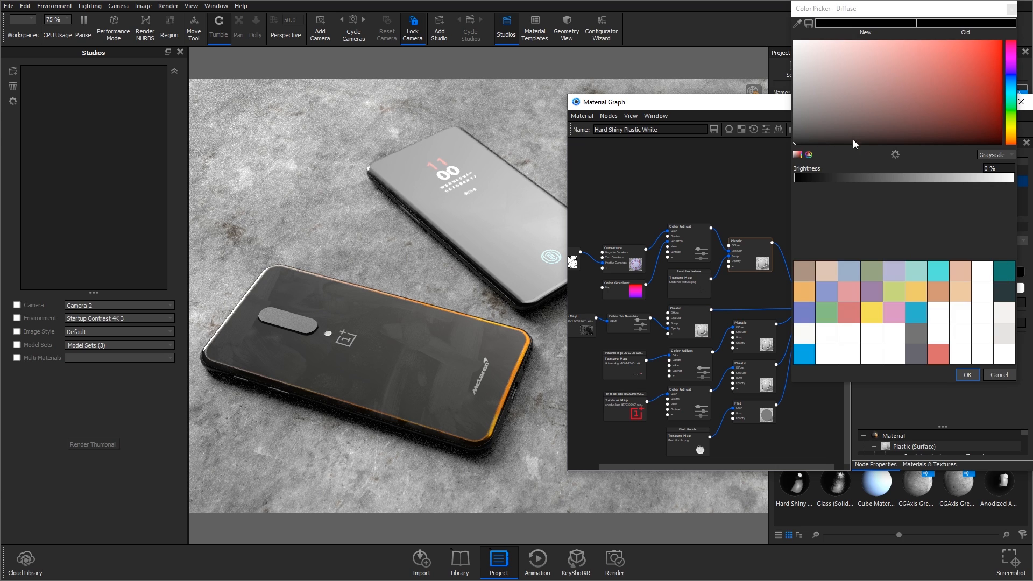
left_click_drag(972, 139, 988, 137)
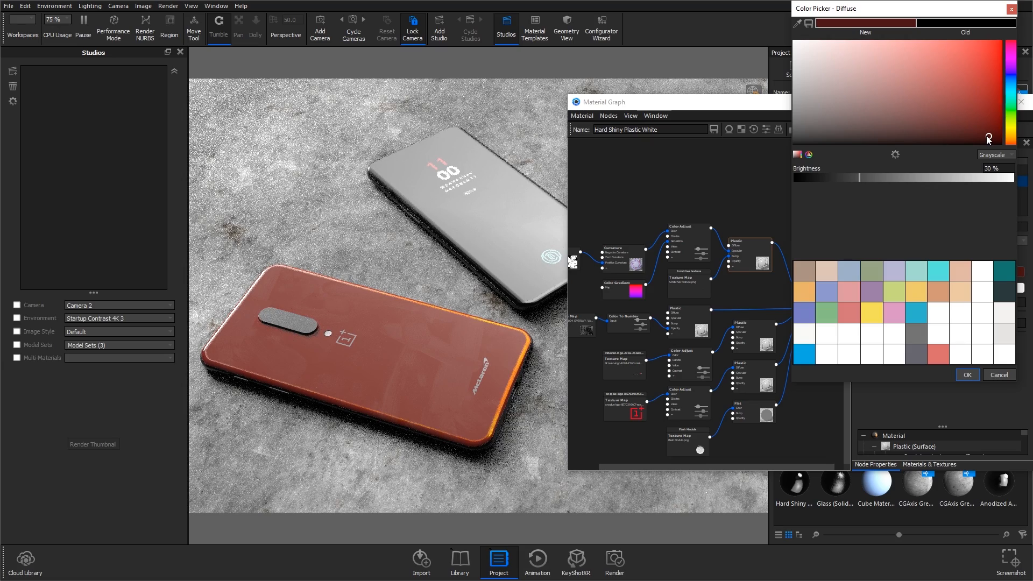
left_click(994, 376)
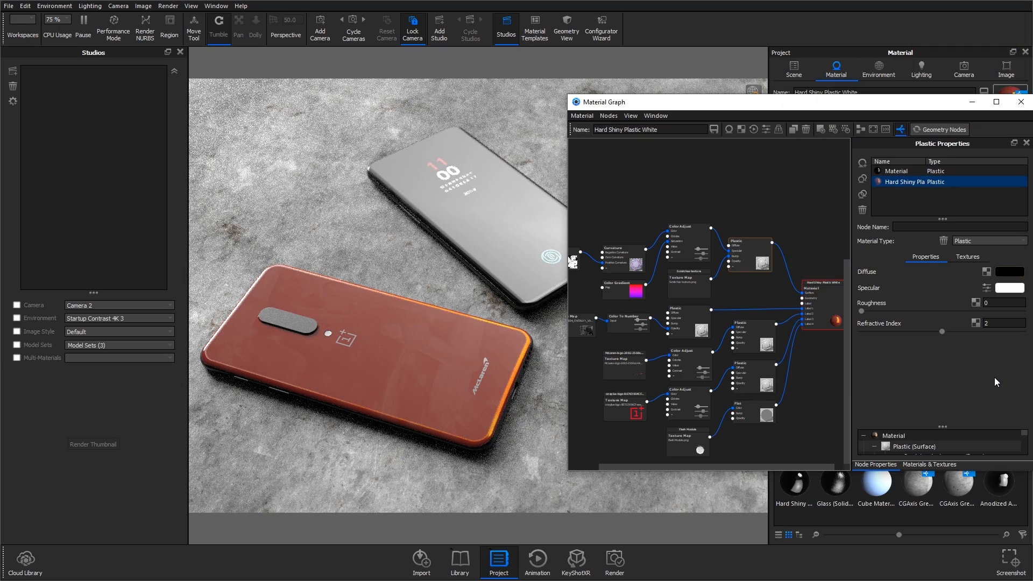